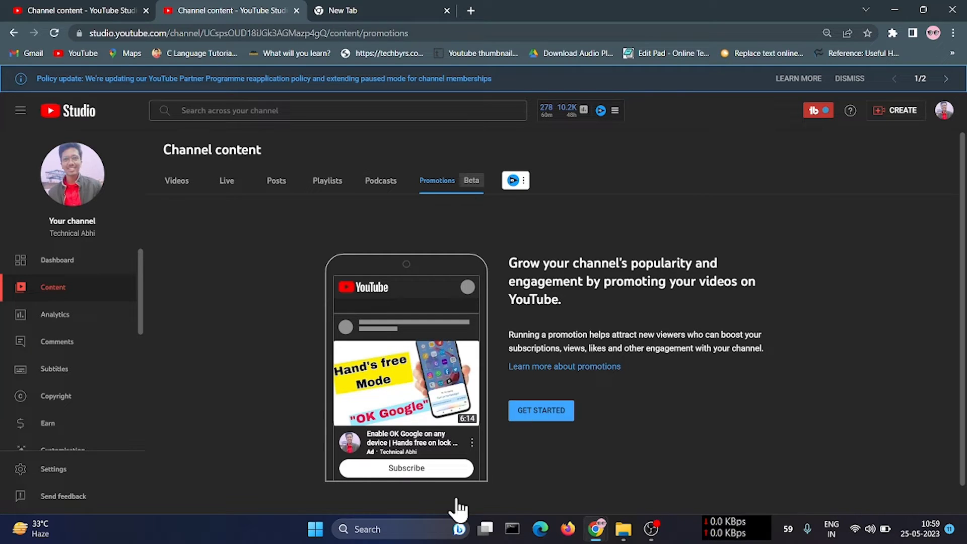
- Start a new video promotion that uses a newly created Google Ads account and continue to the video selection
click(546, 413)
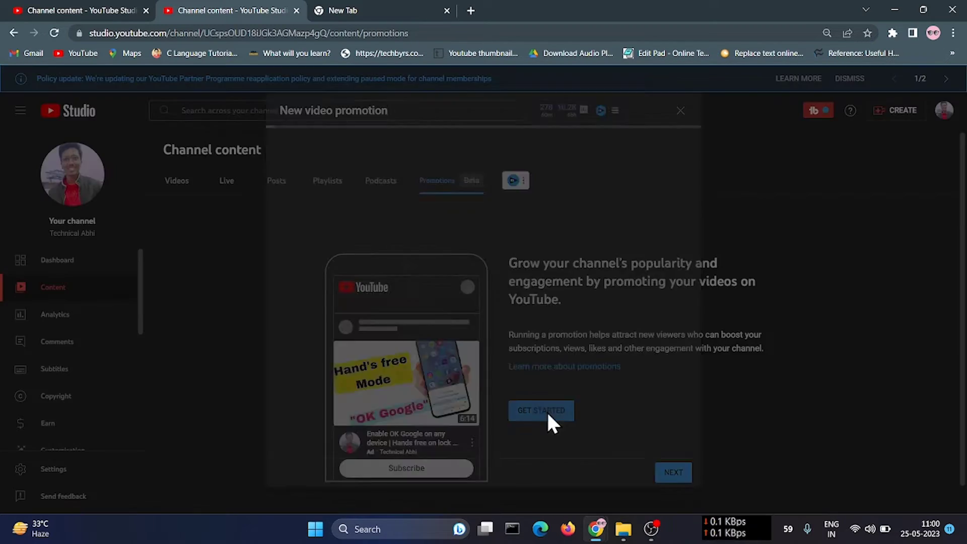
click(680, 110)
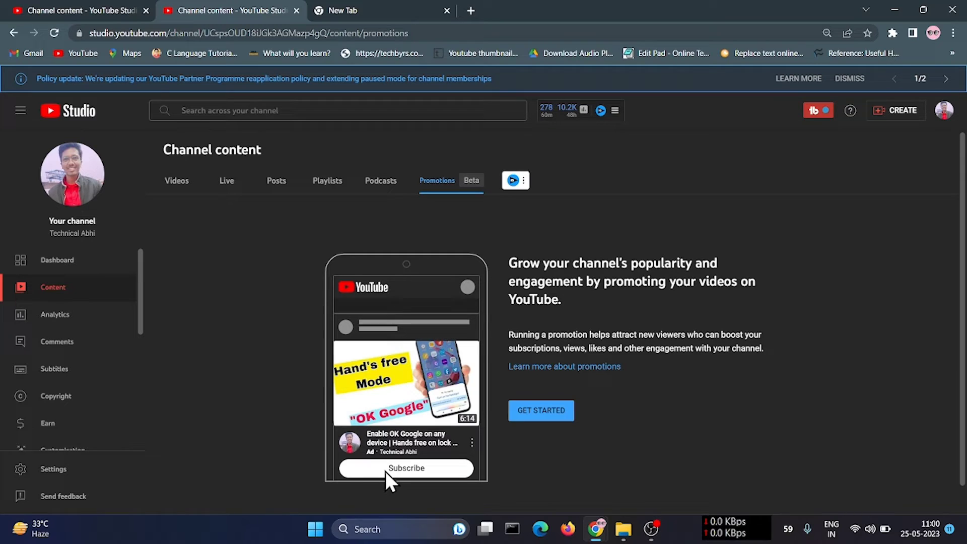
click(556, 413)
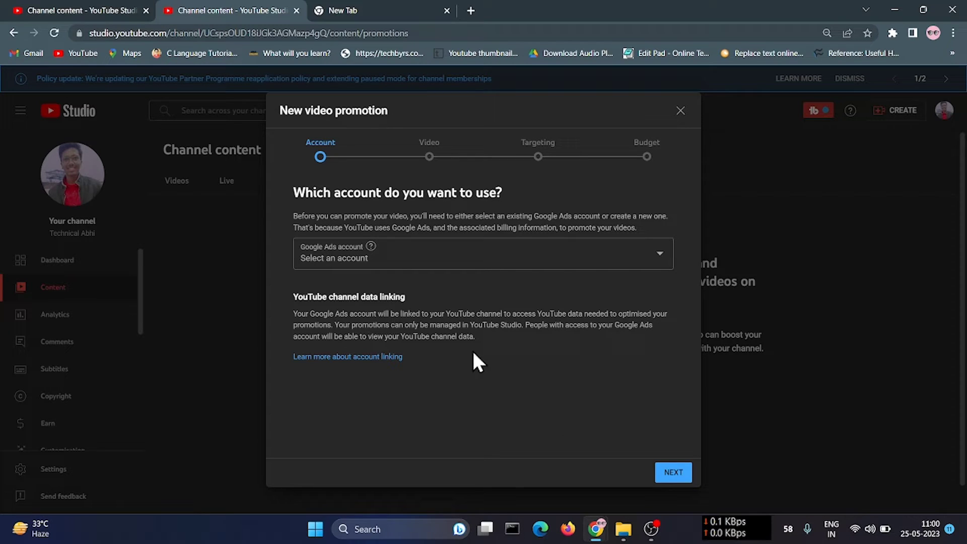
click(358, 262)
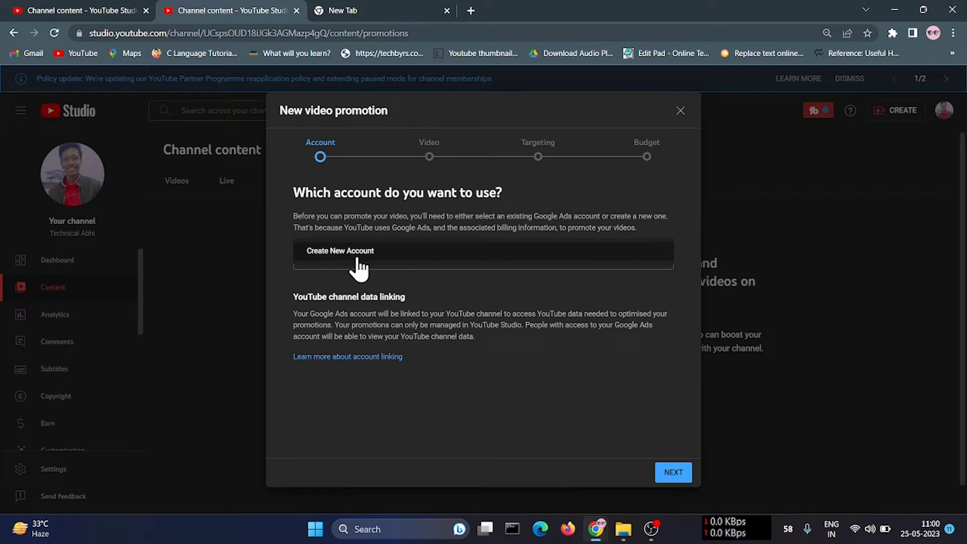
click(429, 263)
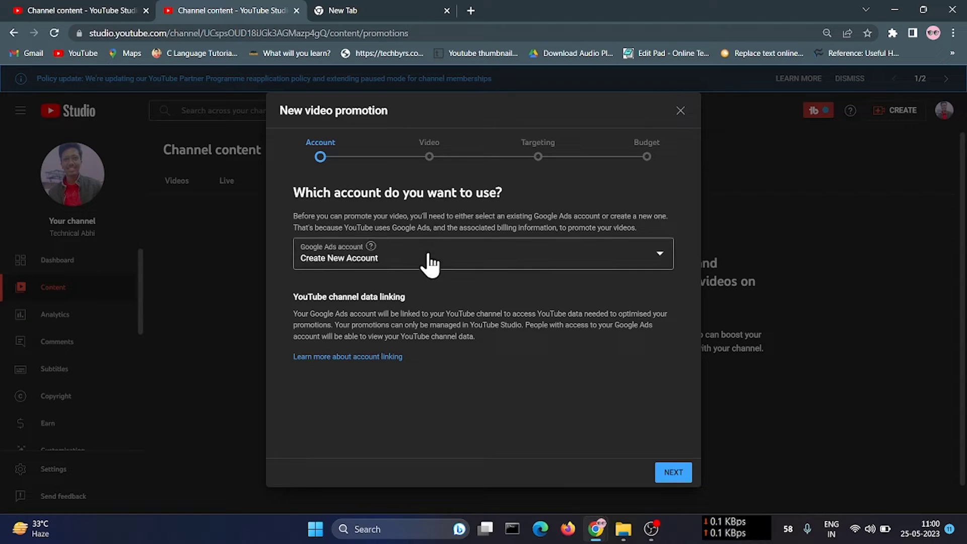
click(665, 476)
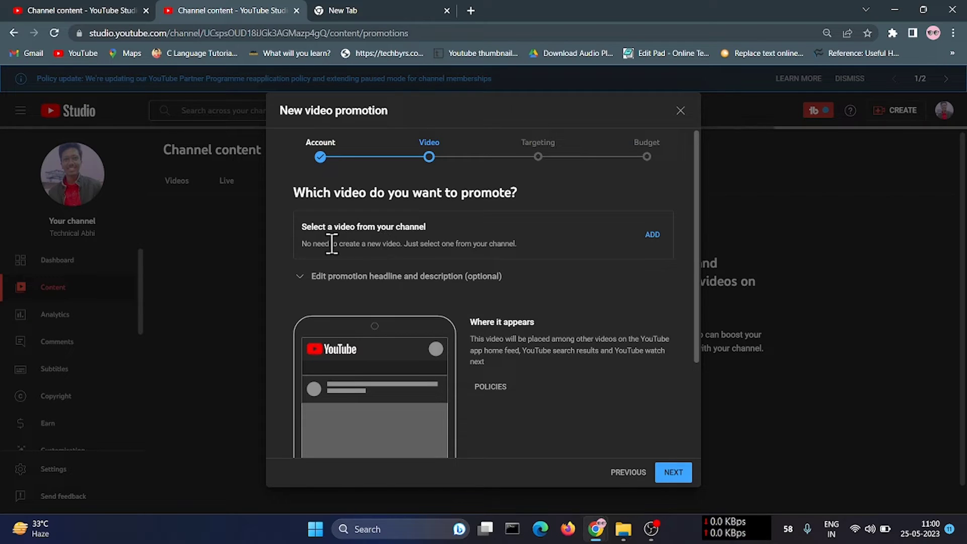
- Choose the channel video "300000+ ₹ In Just 1k views" for the promotion, review its ad preview, and continue to targeting
click(652, 237)
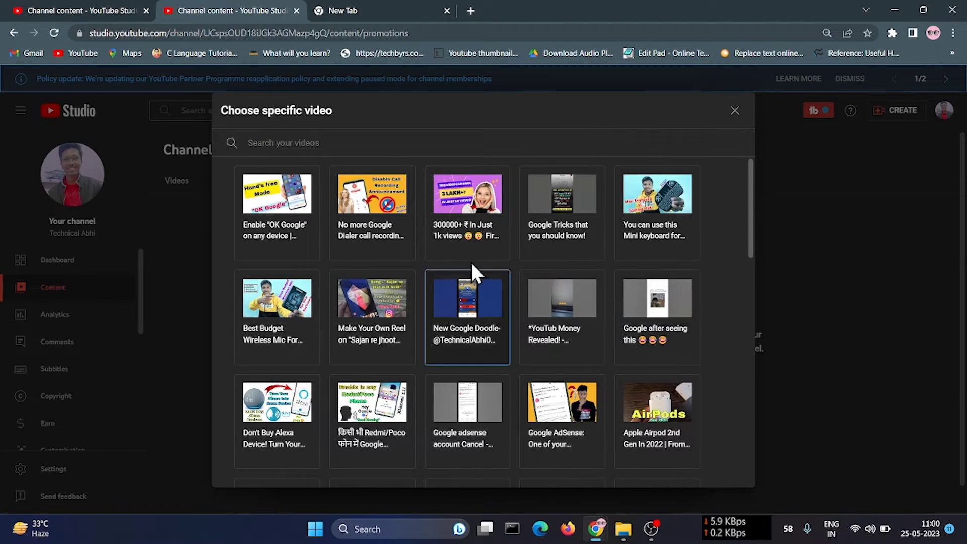
click(475, 229)
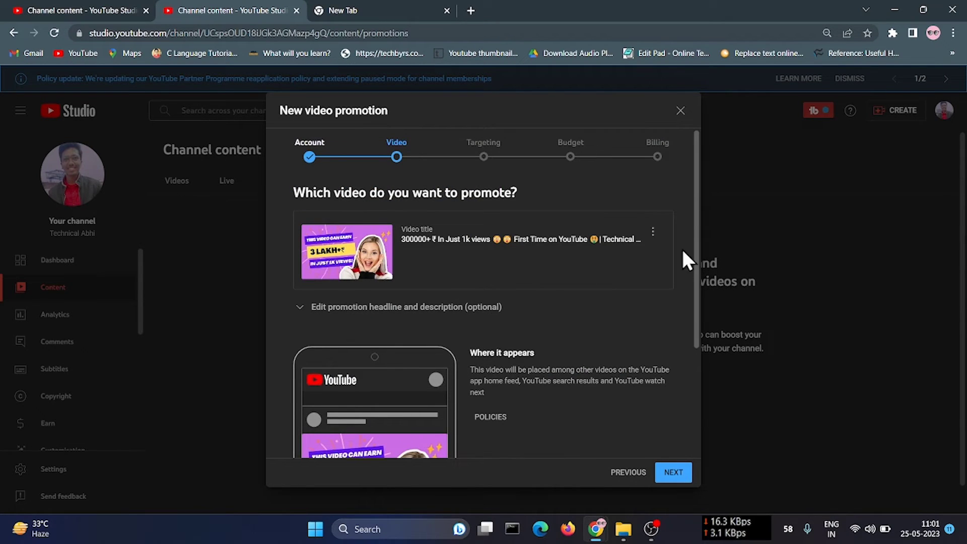
scroll(569, 347, down, 1)
scroll(570, 340, down, 1)
scroll(570, 340, up, 1)
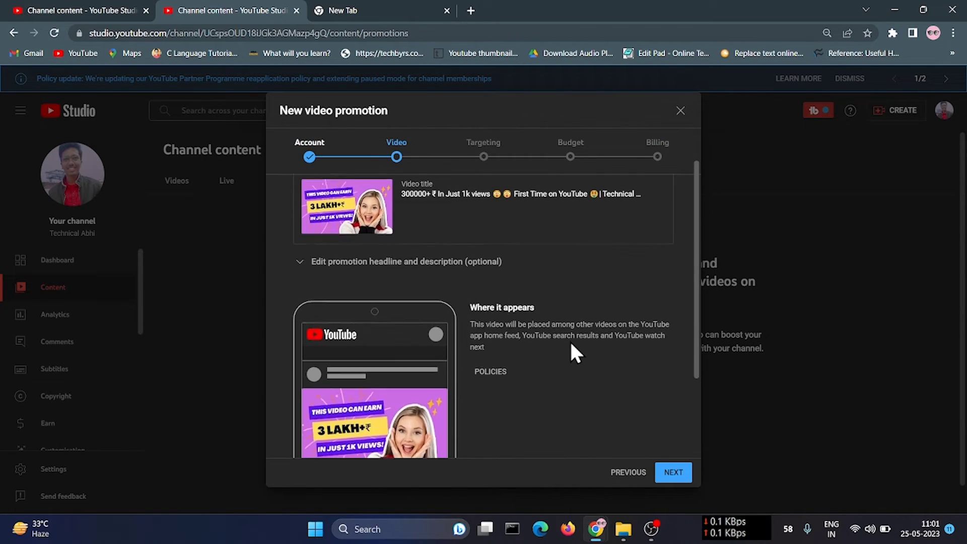
scroll(570, 340, down, 1)
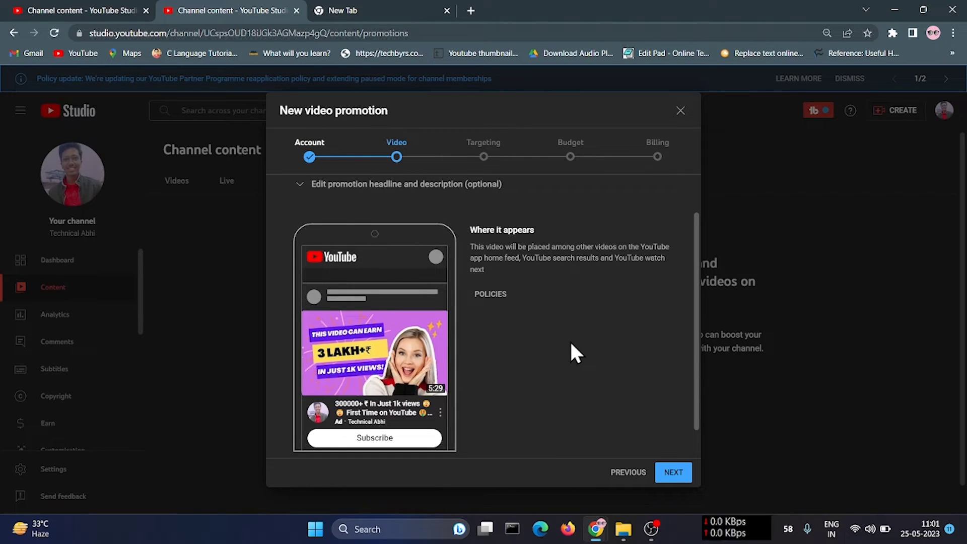
scroll(569, 339, down, 1)
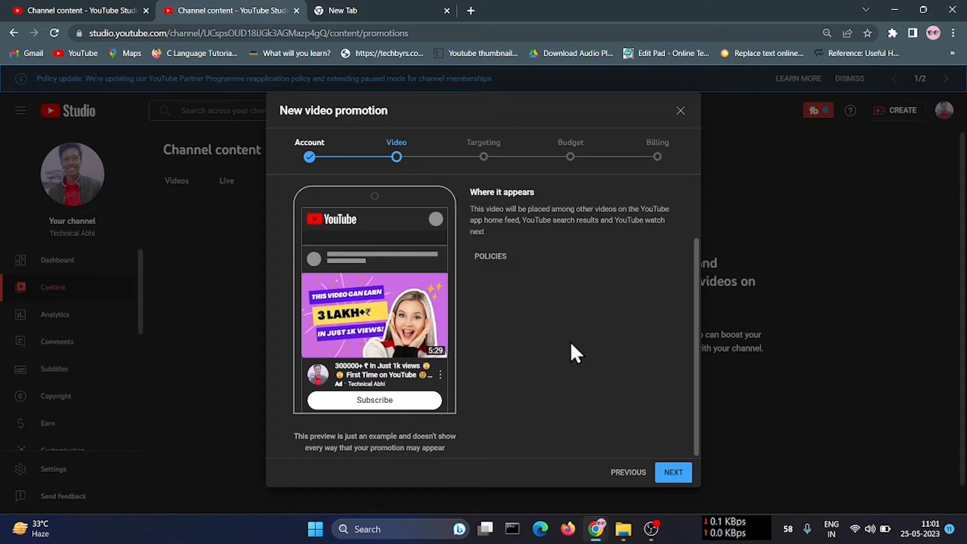
click(676, 476)
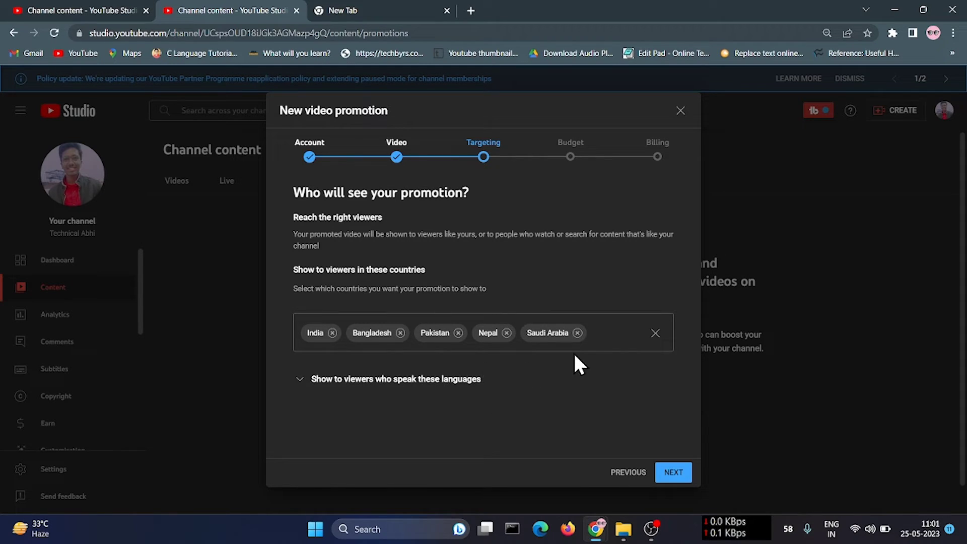
- Remove Saudi Arabia from the promotion's target countries and continue to the budget settings
click(577, 333)
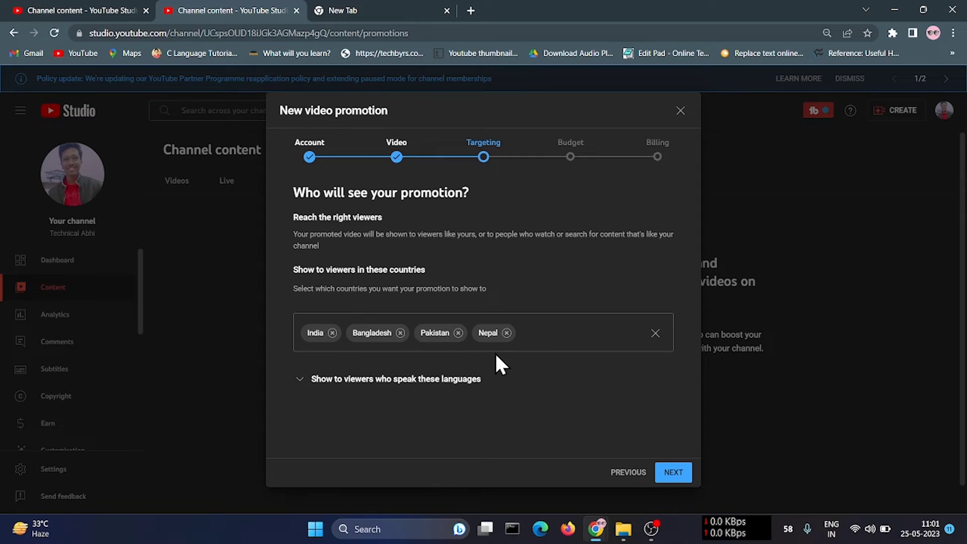
click(672, 473)
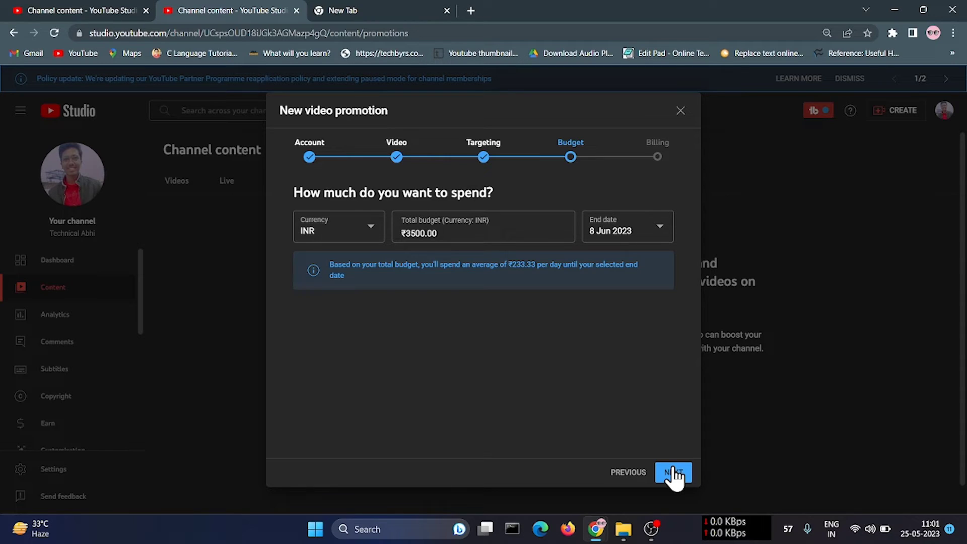
- Try to set the promotion's total budget to ₹100
click(460, 227)
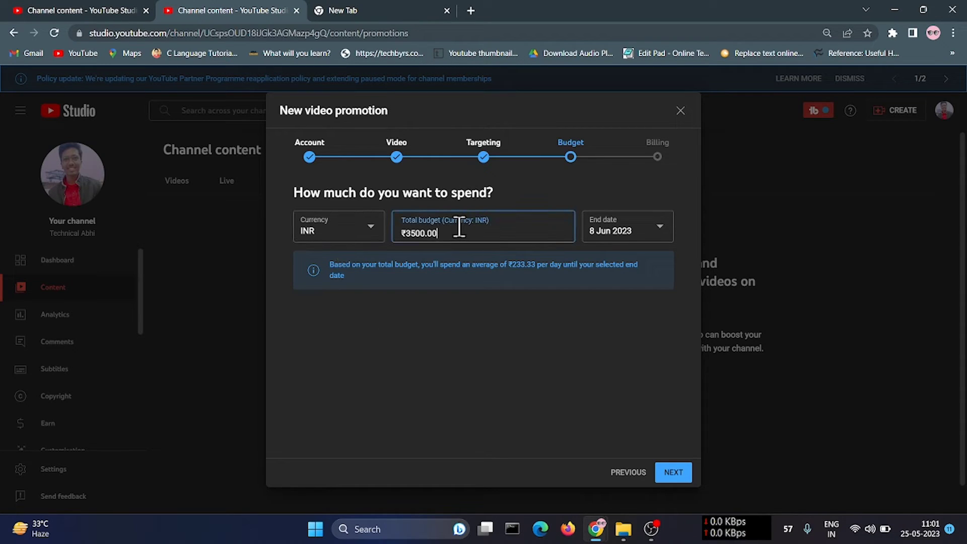
key(BackSpace)
key(BackSpace)
key(BackSpace)
key(BackSpace)
key(BackSpace)
key(BackSpace)
key(BackSpace)
text(100)
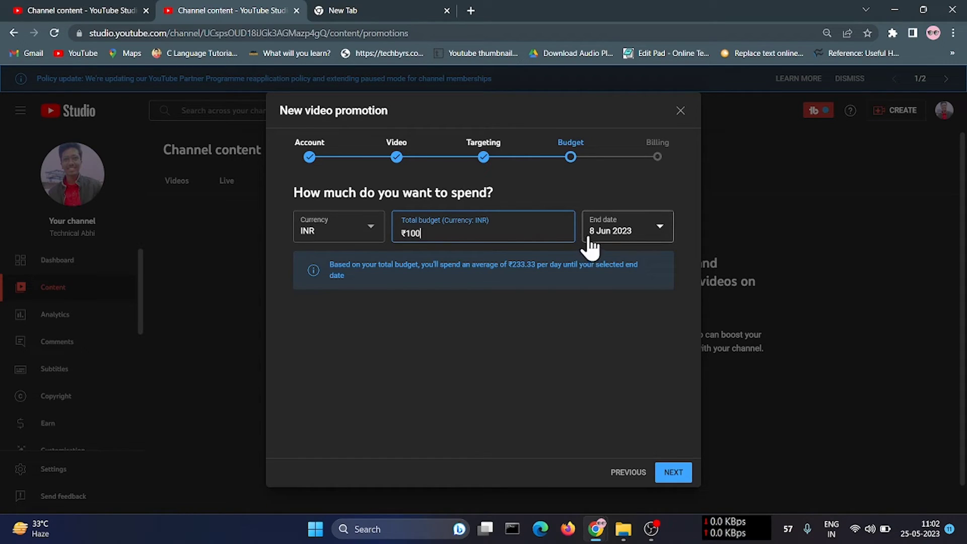
click(624, 229)
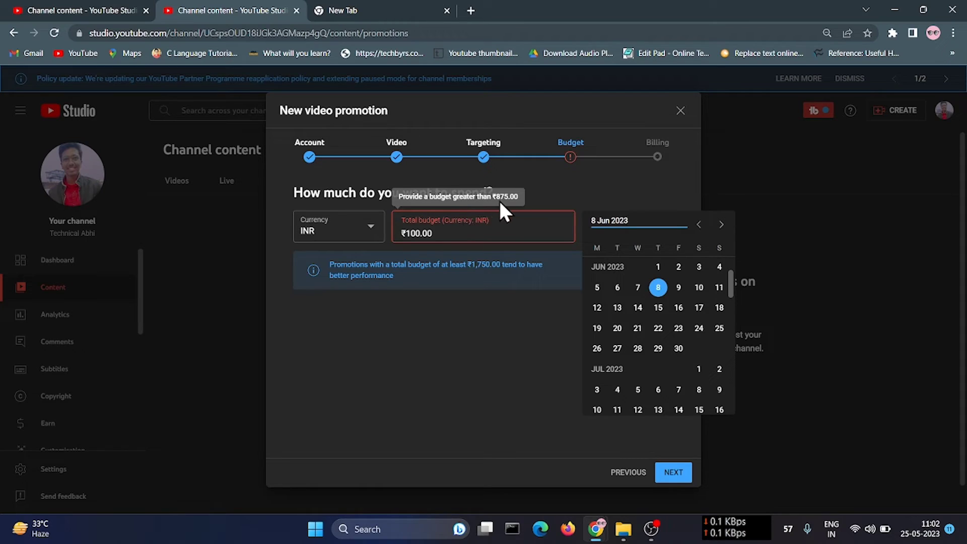
- Set the promotion's total budget to ₹1000
click(452, 231)
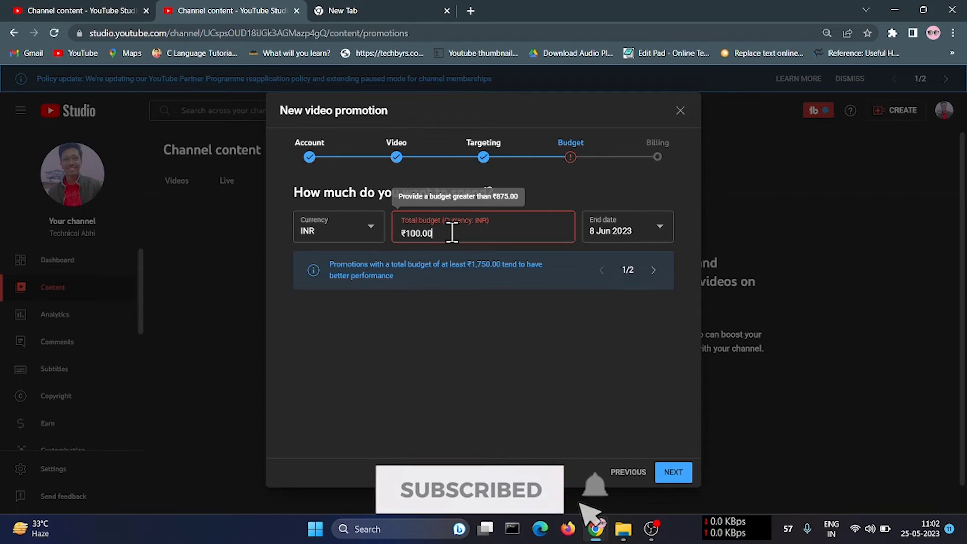
key(BackSpace)
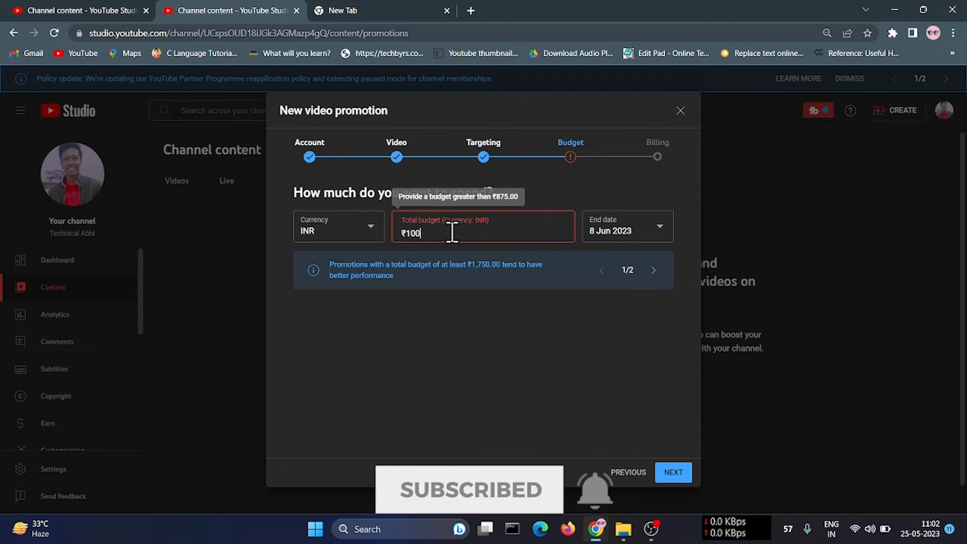
text(0)
click(616, 269)
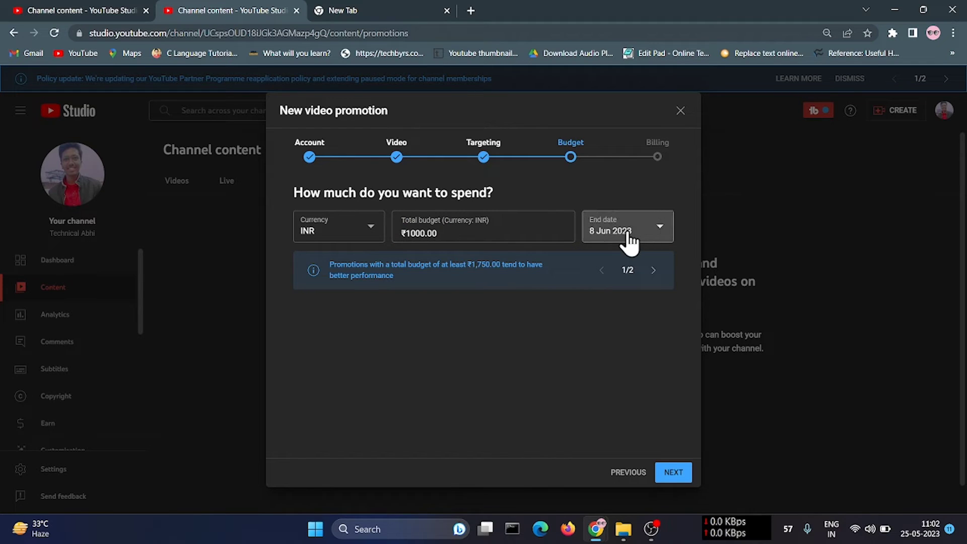
- Set the promotion's end date to 1 Jun 2023, check the estimated daily spend, and try to continue to billing
click(628, 233)
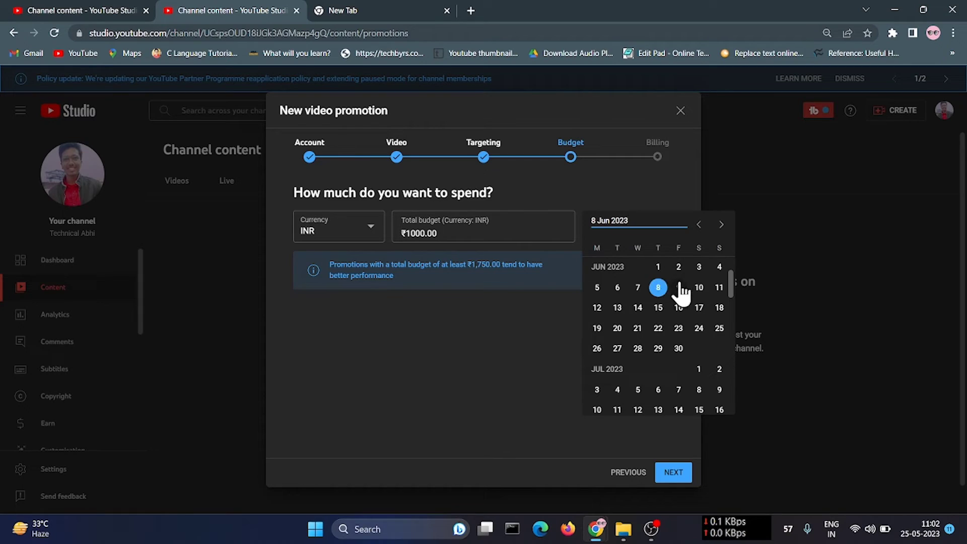
click(657, 267)
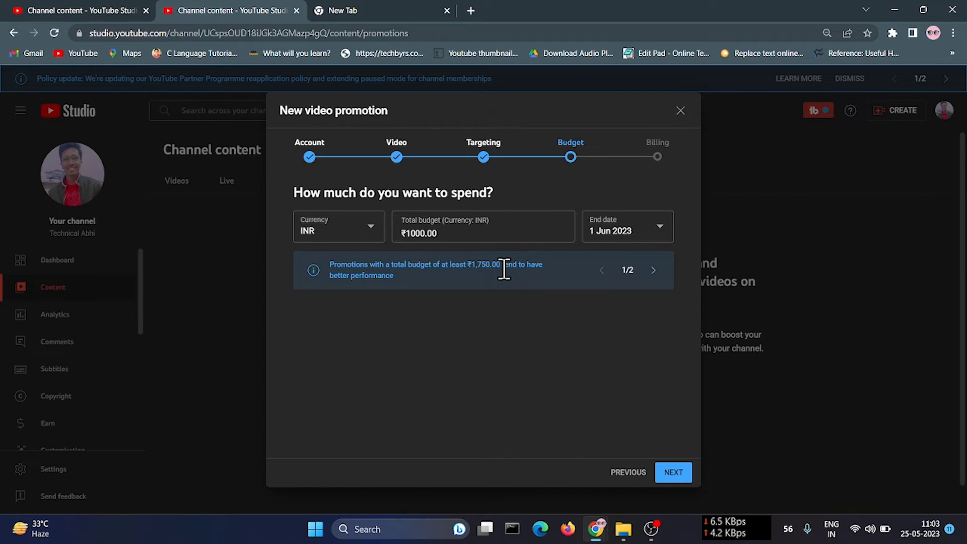
click(654, 270)
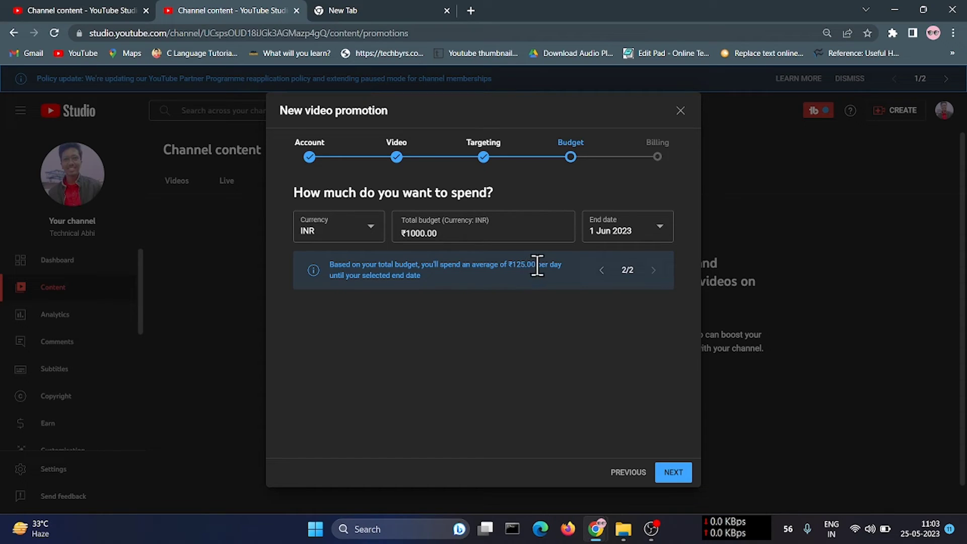
click(680, 473)
- Return to the video settings, change "YouTube" to "Yu2ube" in the promotion headline, and try to continue through to billing
click(395, 160)
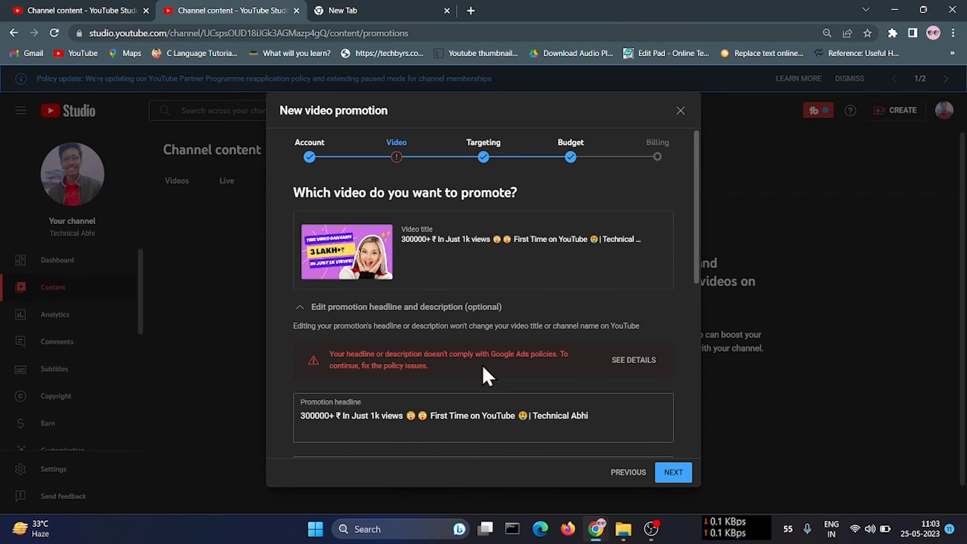
click(530, 421)
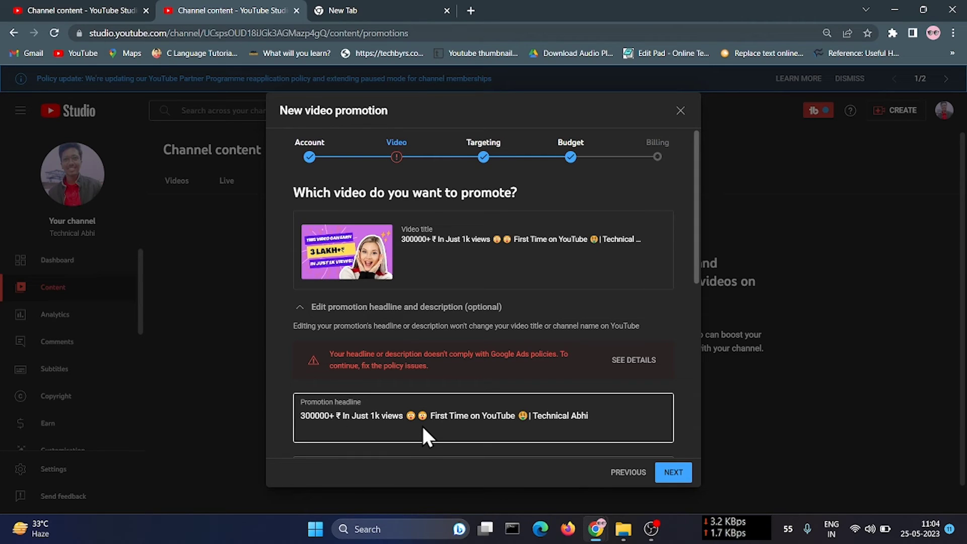
scroll(423, 428, down, 3)
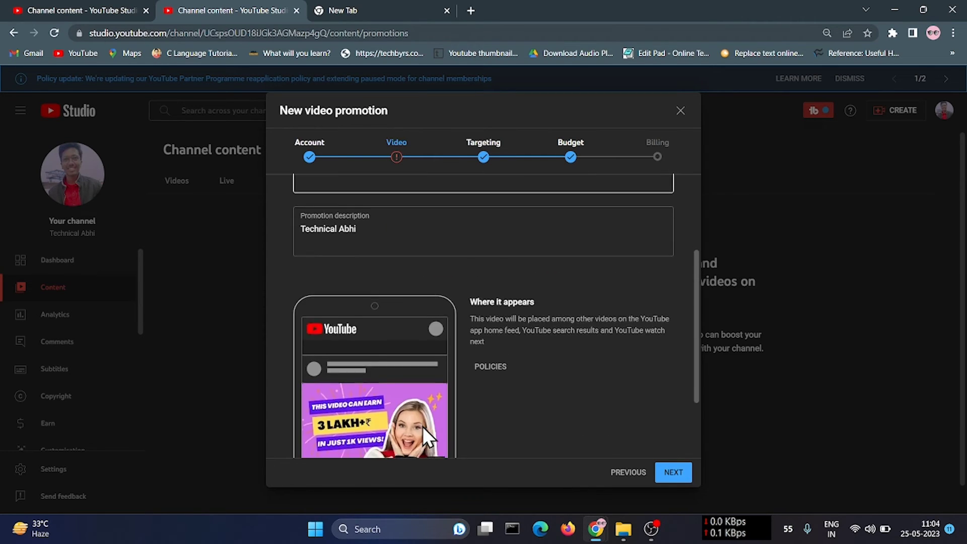
scroll(423, 428, up, 1)
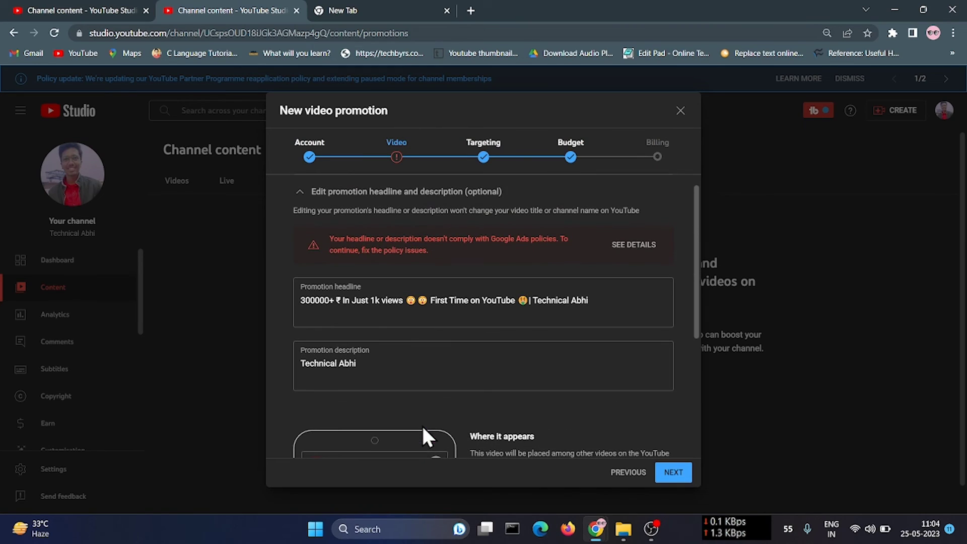
click(527, 302)
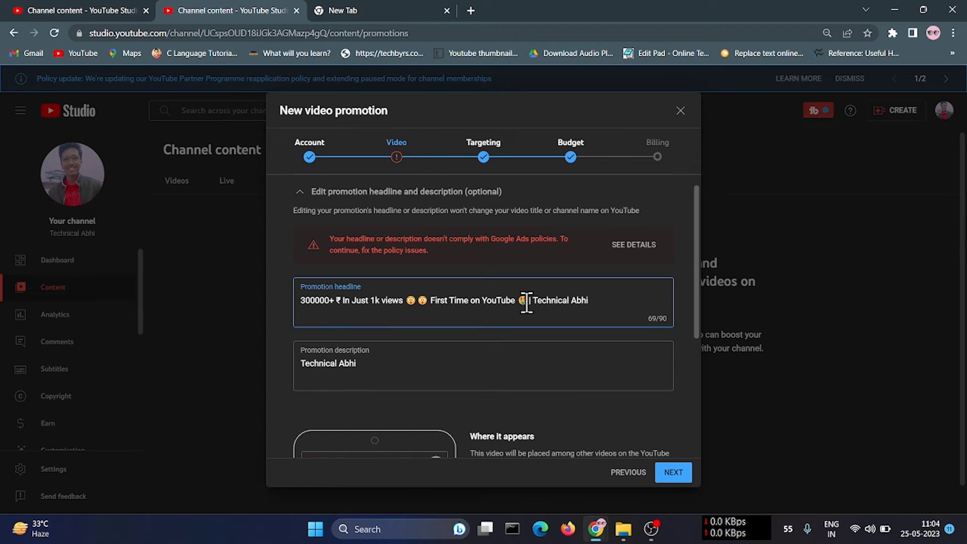
key(ctrl+z)
key(Left)
key(Left)
key(Left)
key(Left)
key(Left)
scroll(636, 355, down, 5)
scroll(636, 355, up, 3)
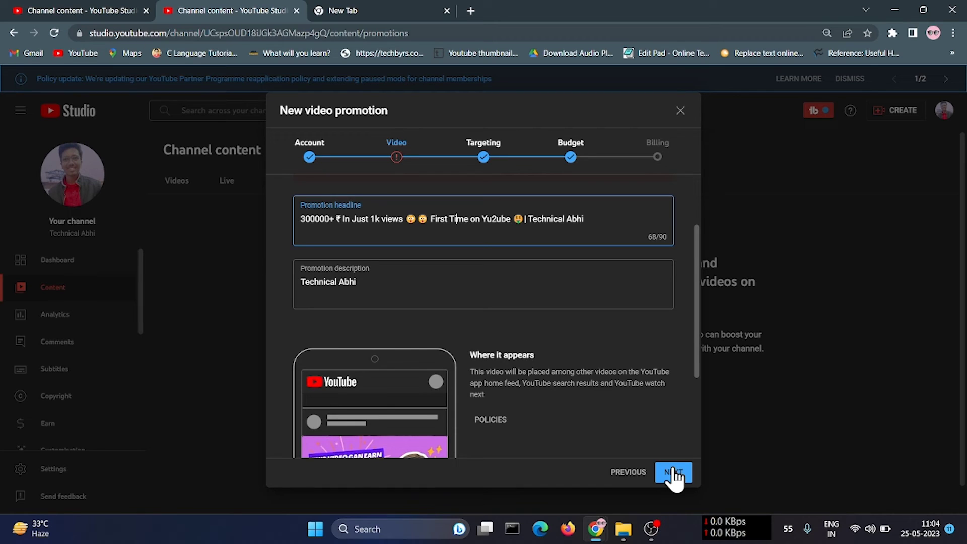
click(673, 473)
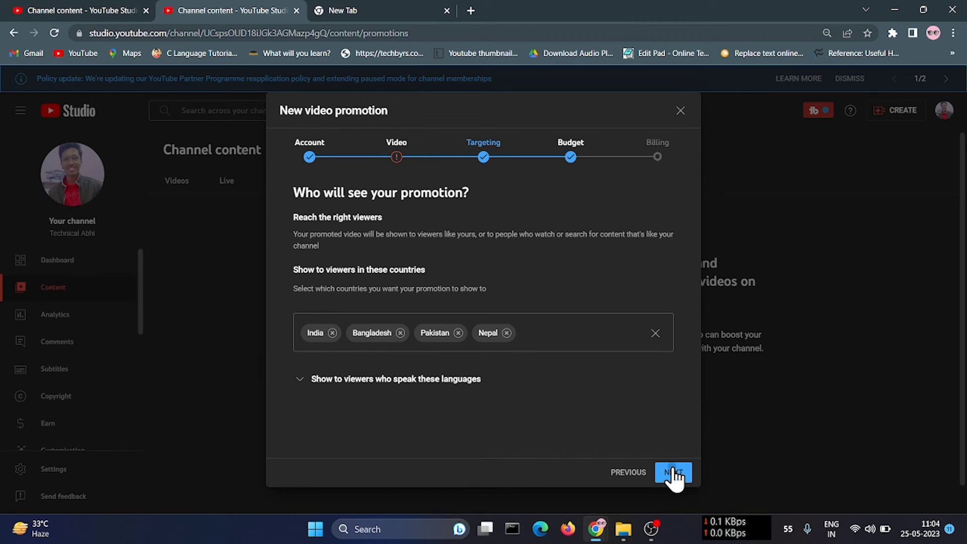
click(673, 473)
click(673, 473)
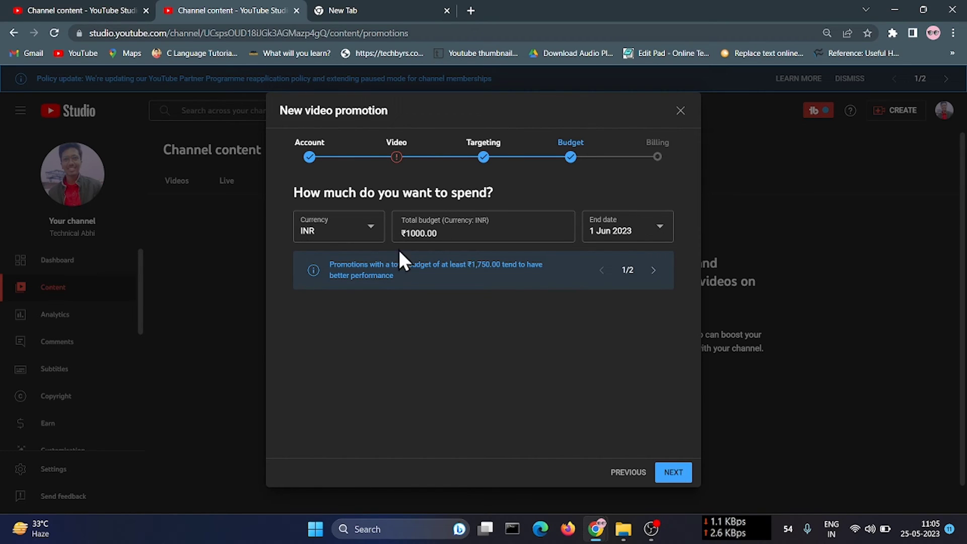
- Return to the video settings and remove all the emojis from the promotion headline
click(397, 159)
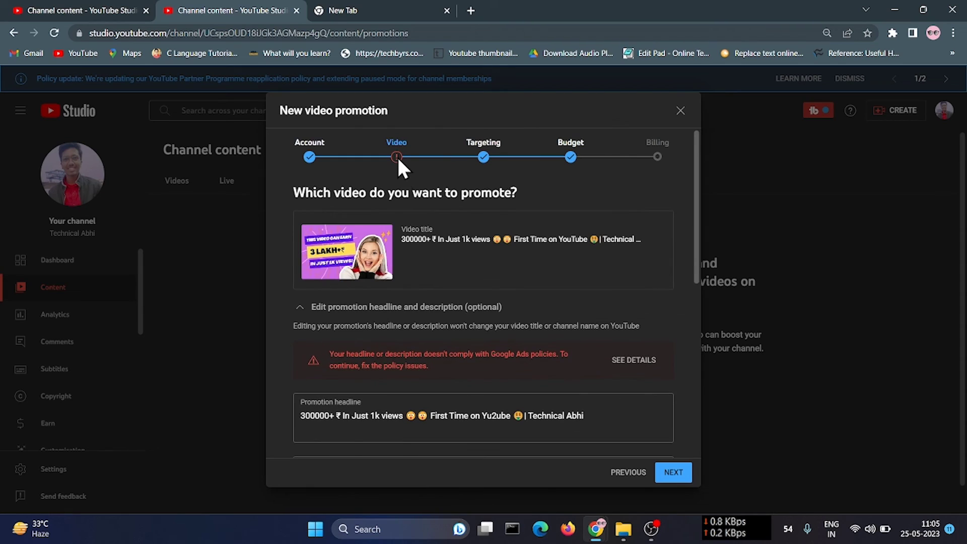
click(430, 419)
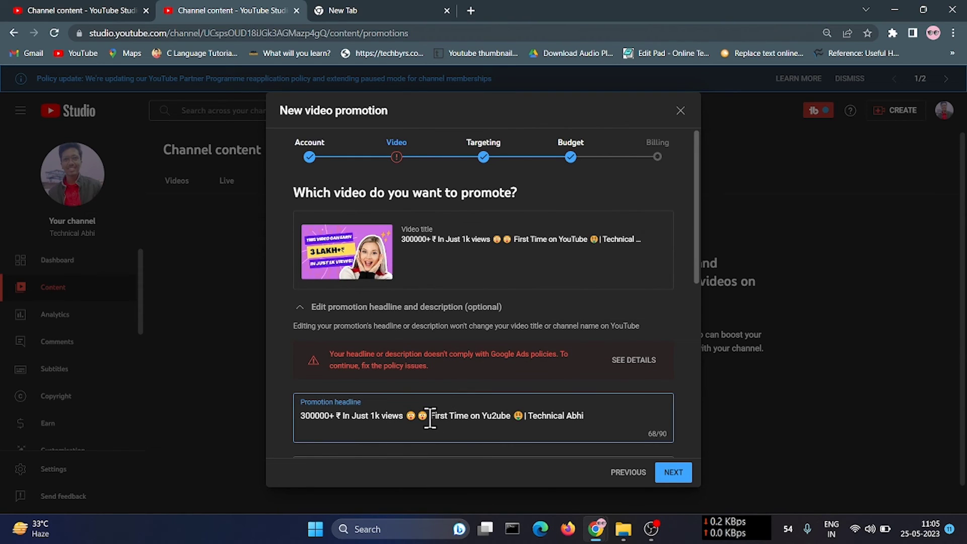
key(BackSpace)
key(BackSpace)
key(BackSpace)
key(BackSpace)
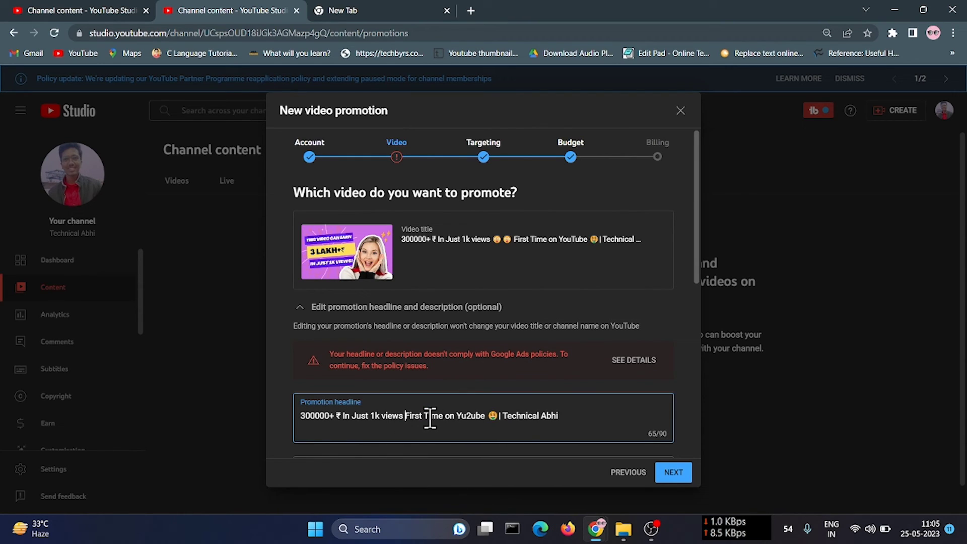
click(496, 417)
key(BackSpace)
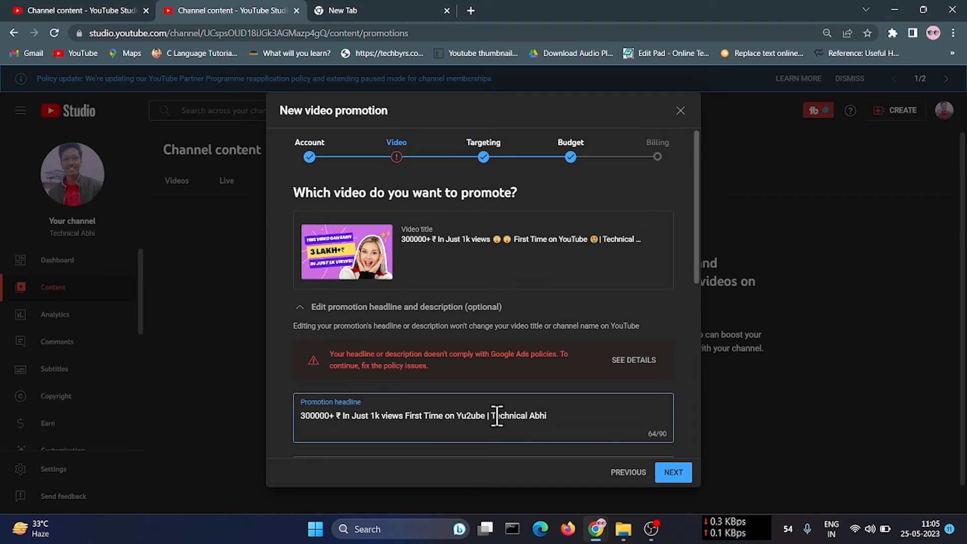
- Continue with the emoji-free headline through the targeting and budget stages to billing, and review the payment information form
click(681, 475)
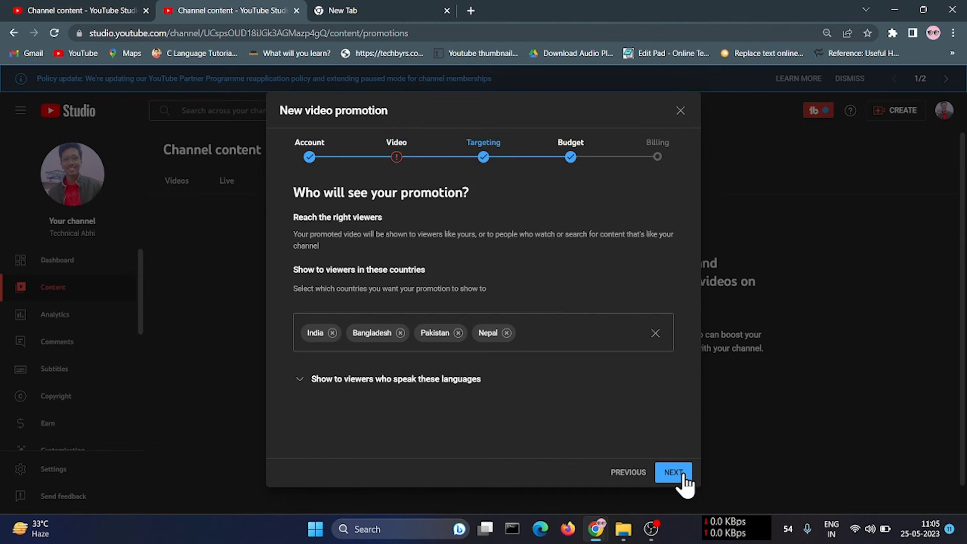
click(684, 476)
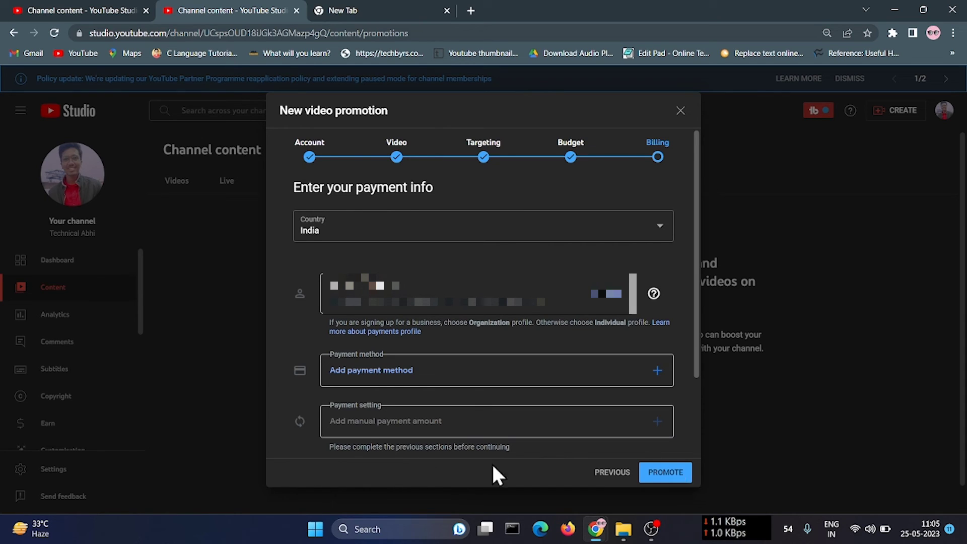
scroll(502, 324, down, 2)
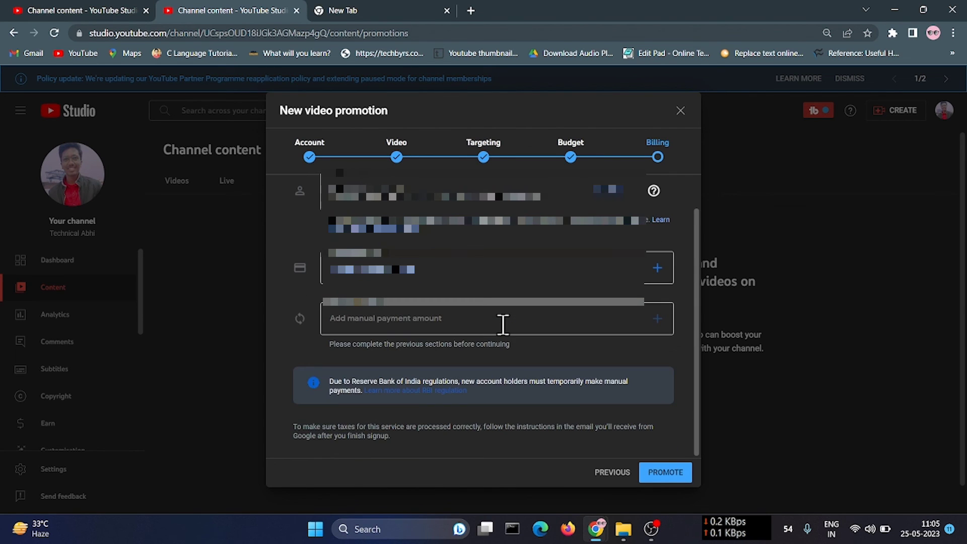
scroll(502, 324, down, 1)
- Try to launch the promotion without adding a payment method, and check which billing sections still need completing
click(655, 475)
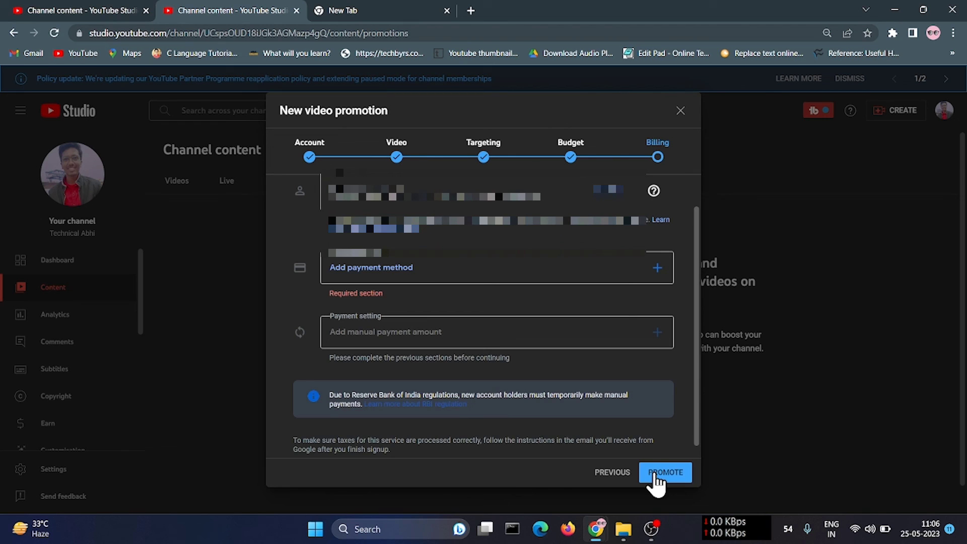
click(655, 475)
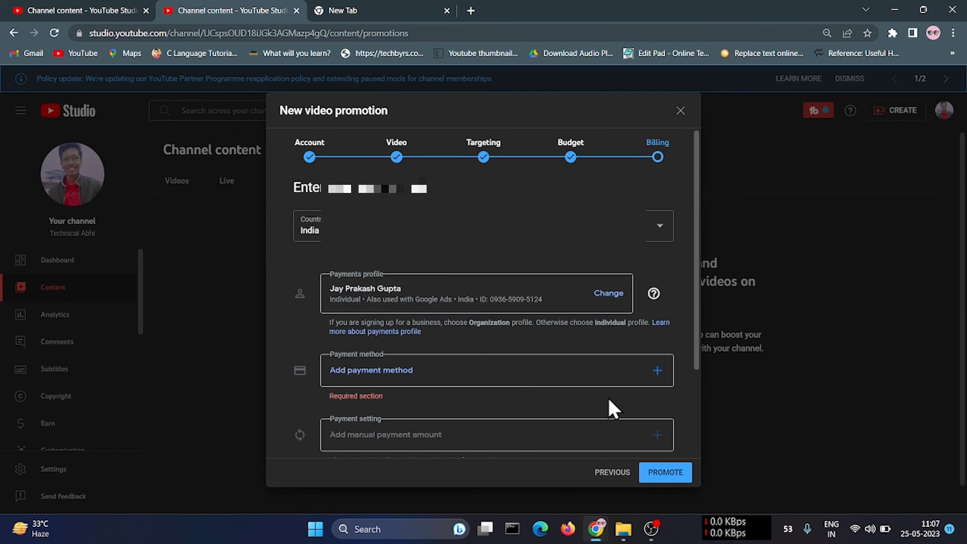
scroll(607, 396, down, 2)
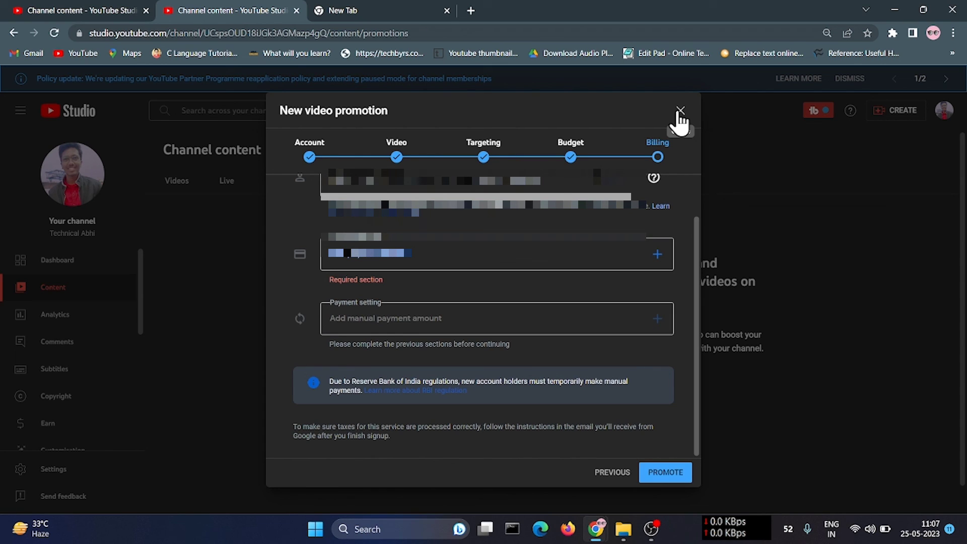
scroll(483, 303, up, 3)
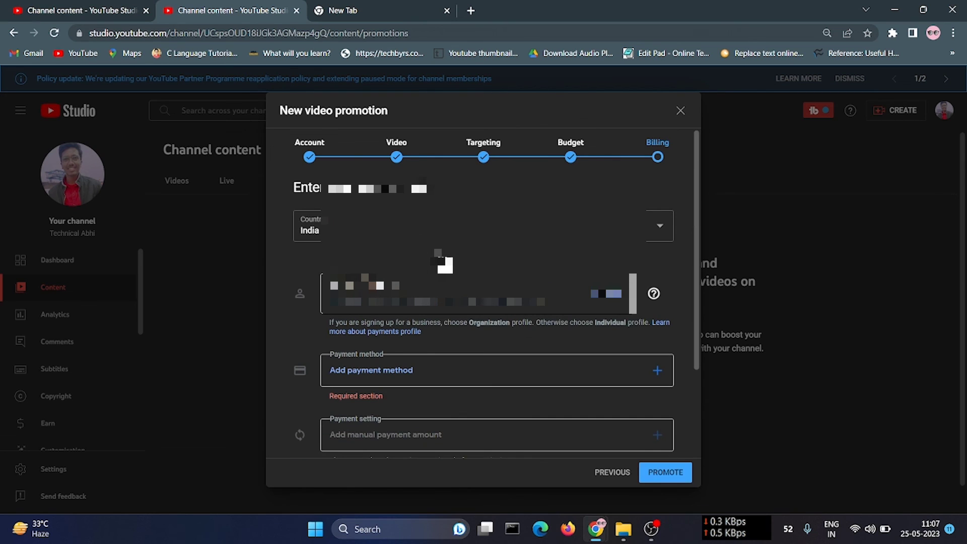
scroll(443, 262, down, 3)
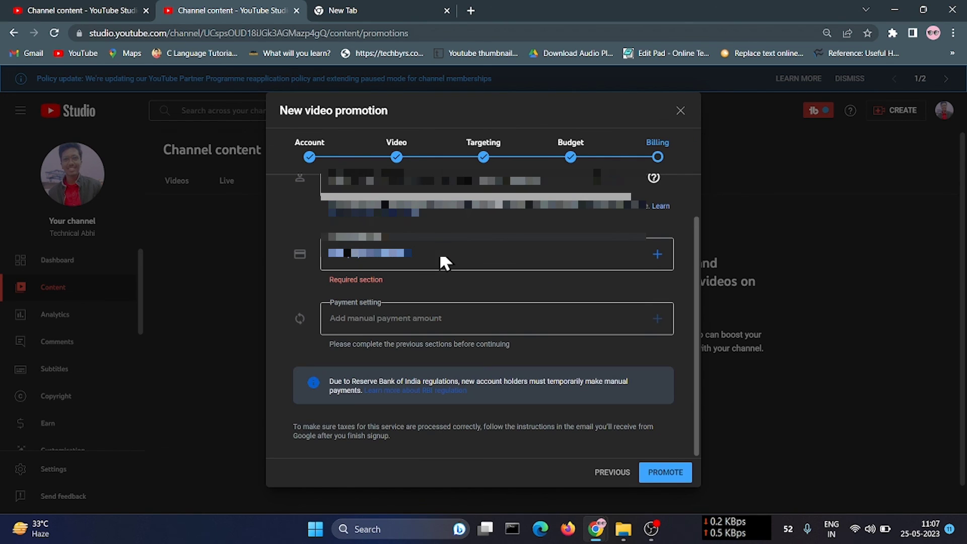